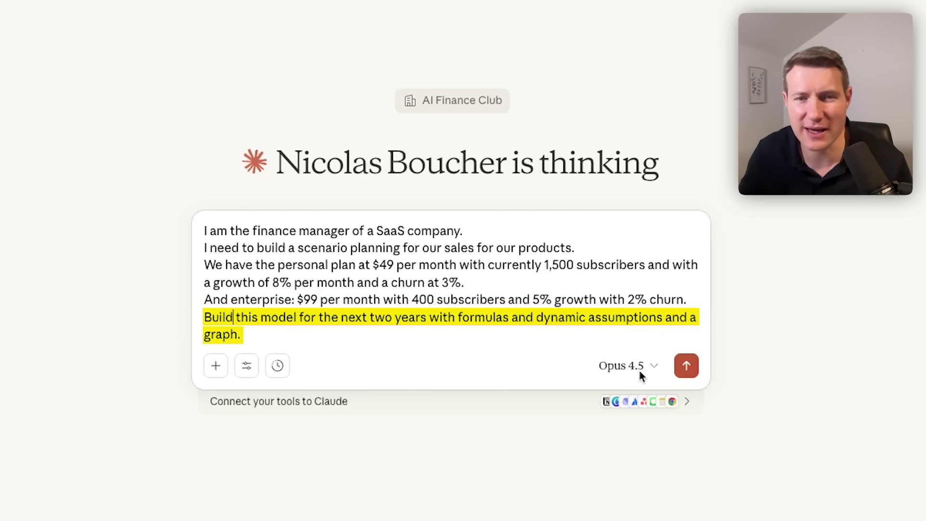
- Send the SaaS scenario-planning prompt to Claude, keeping Opus 4.5 as the model
left_click(641, 369)
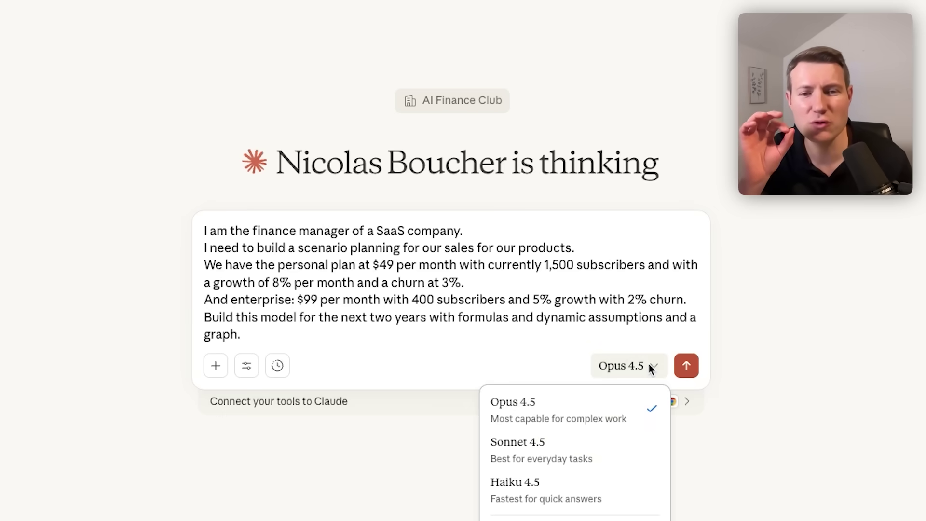
left_click(554, 415)
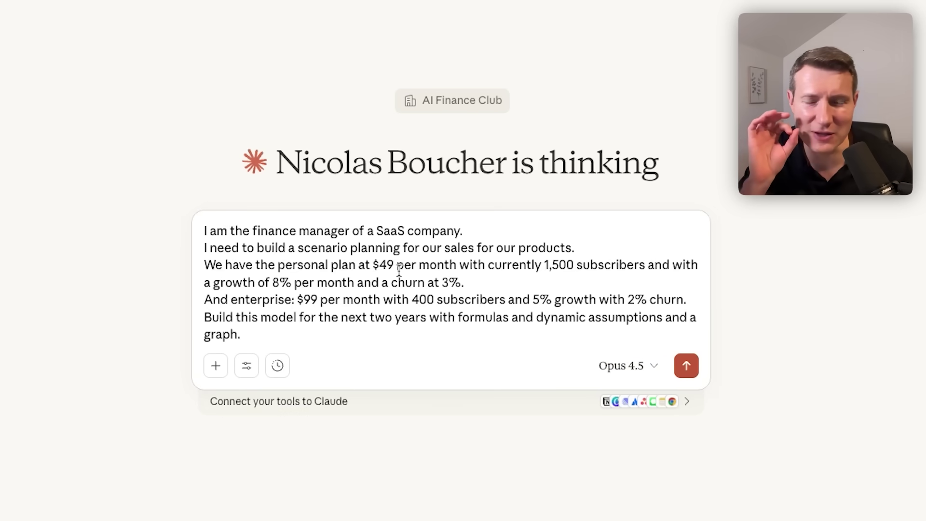
left_click(267, 263)
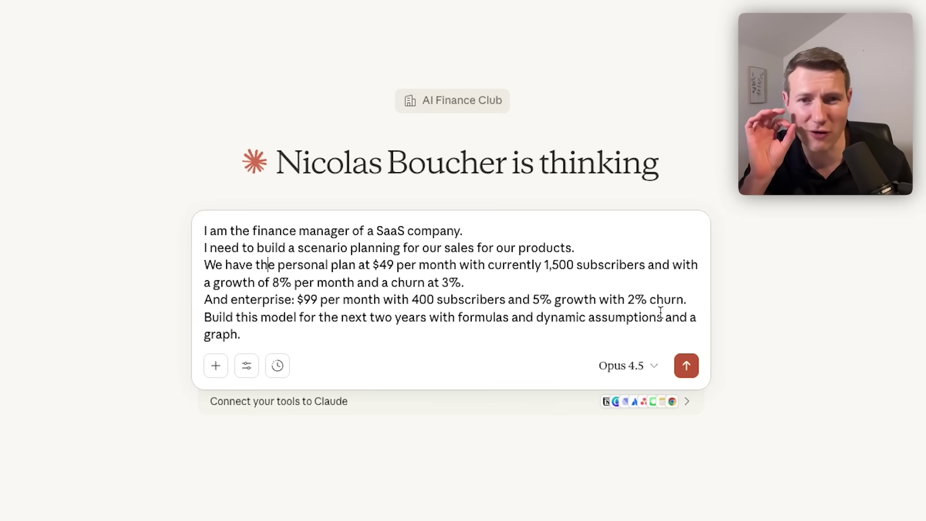
left_click(686, 366)
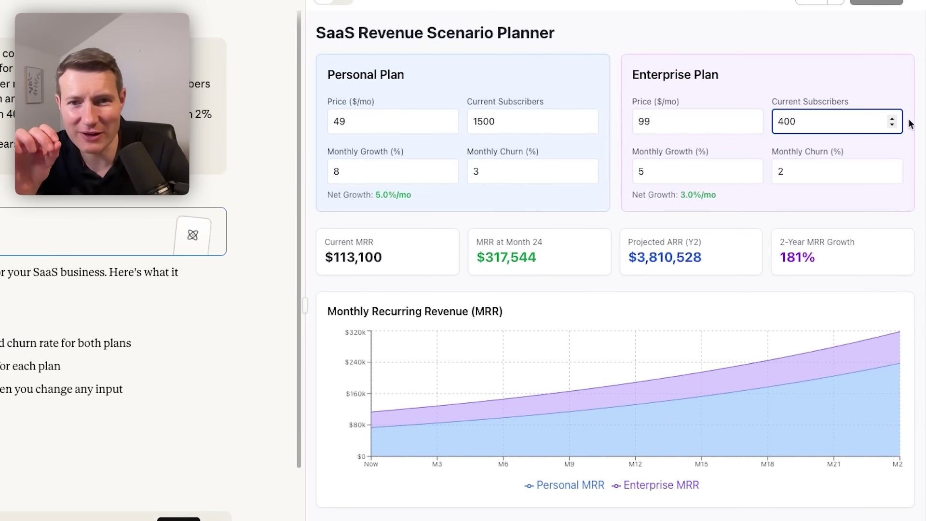
- Set the Enterprise monthly growth rate to 10% in the planner
left_click(711, 180)
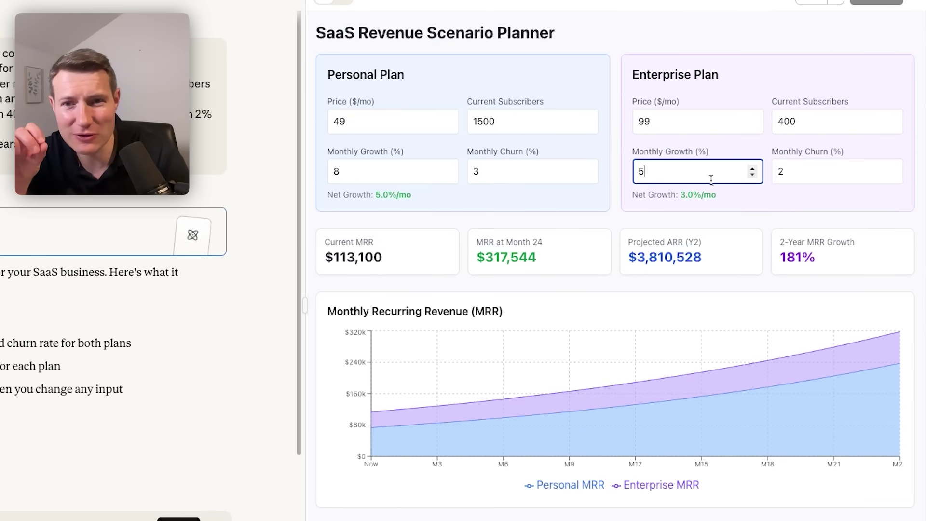
left_click(753, 168)
left_click(752, 169)
left_click(753, 169)
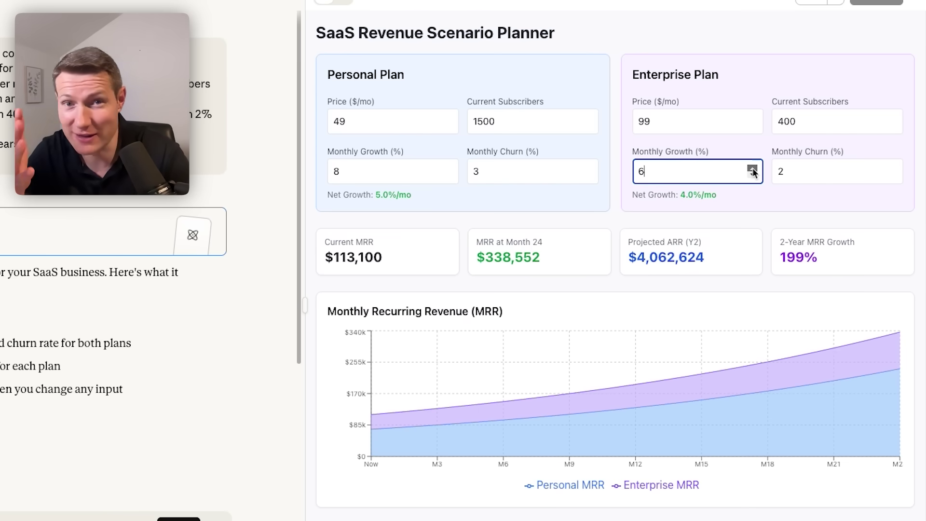
left_click(752, 169)
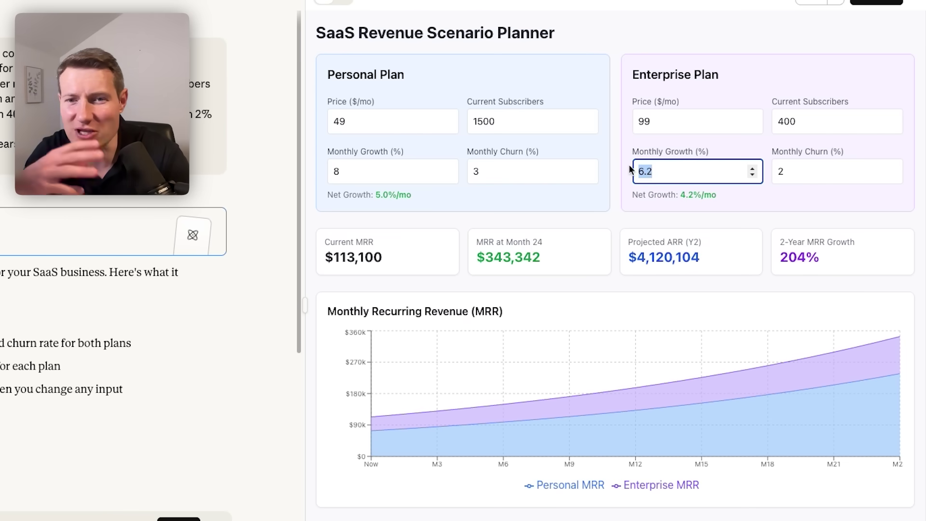
type("10")
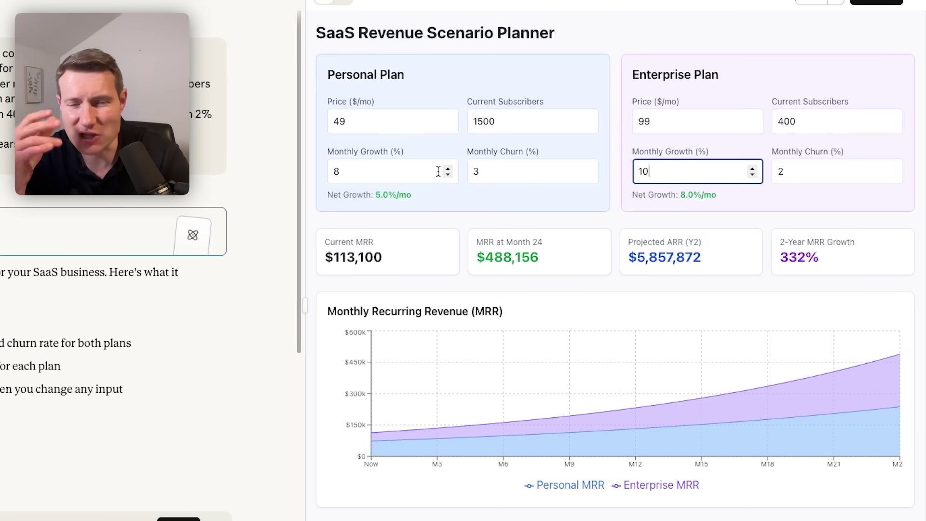
- Set the Personal monthly churn to 2%
left_click_drag(471, 169, 486, 170)
type("2")
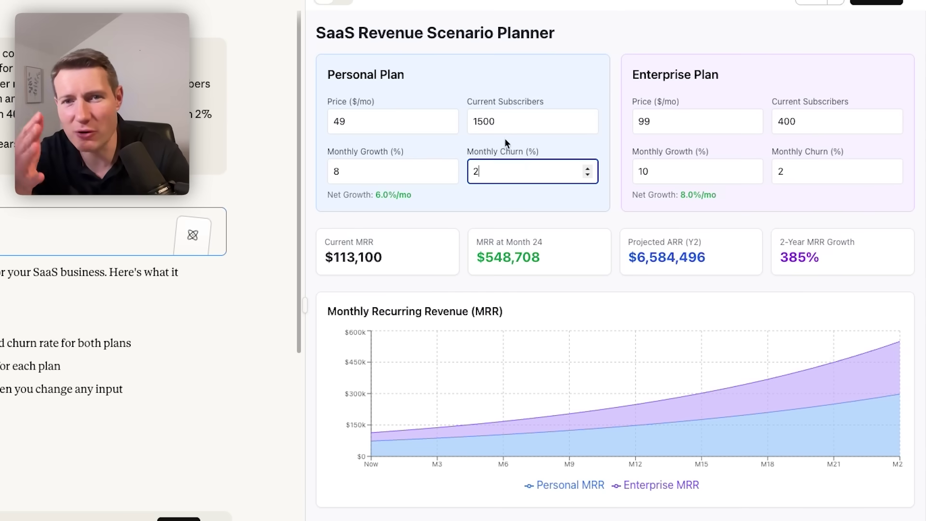
left_click(503, 122)
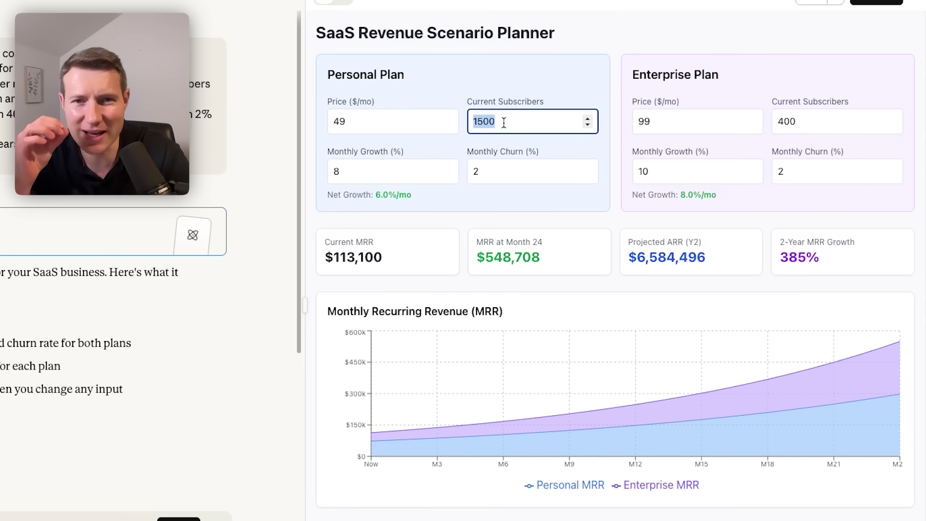
- Set Personal current subscribers to 5000, then share the artifact and copy its link
type("5000")
left_click(876, 2)
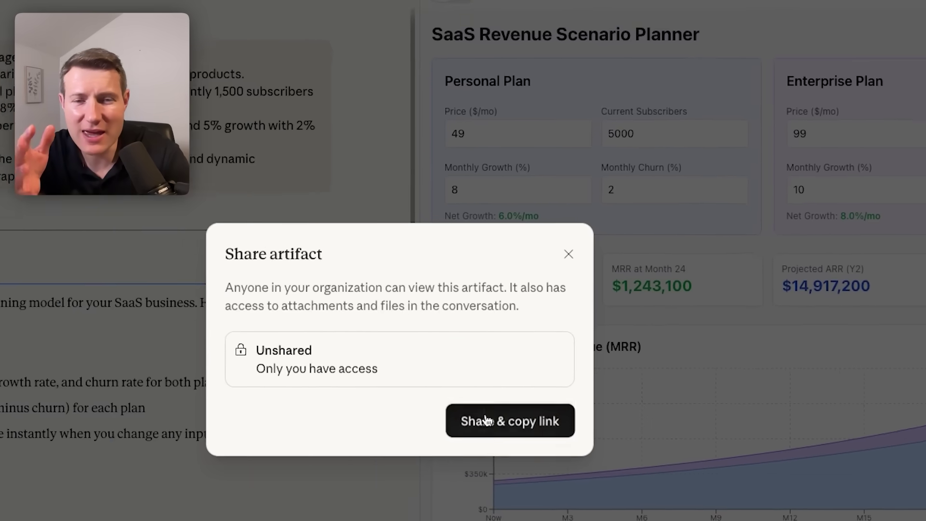
left_click(486, 420)
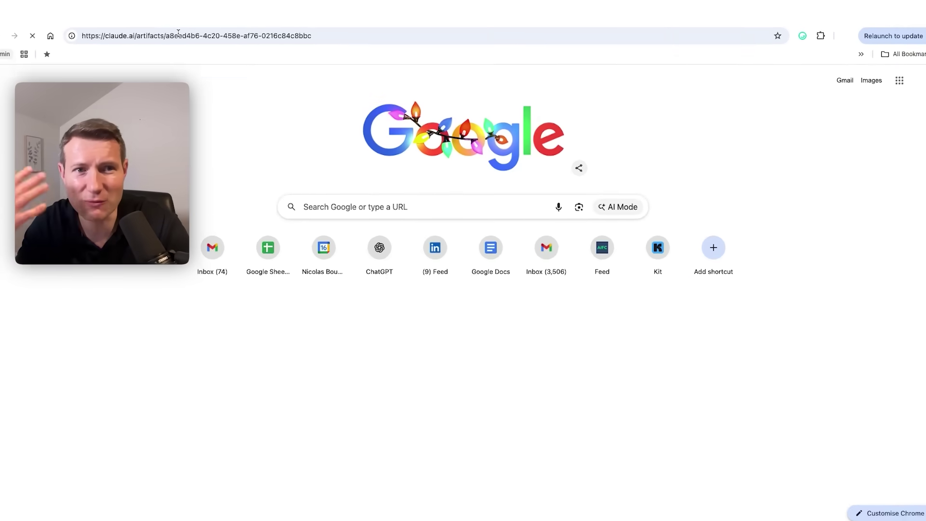
- Open the shared artifact link and change the Personal price to 79
key("Return")
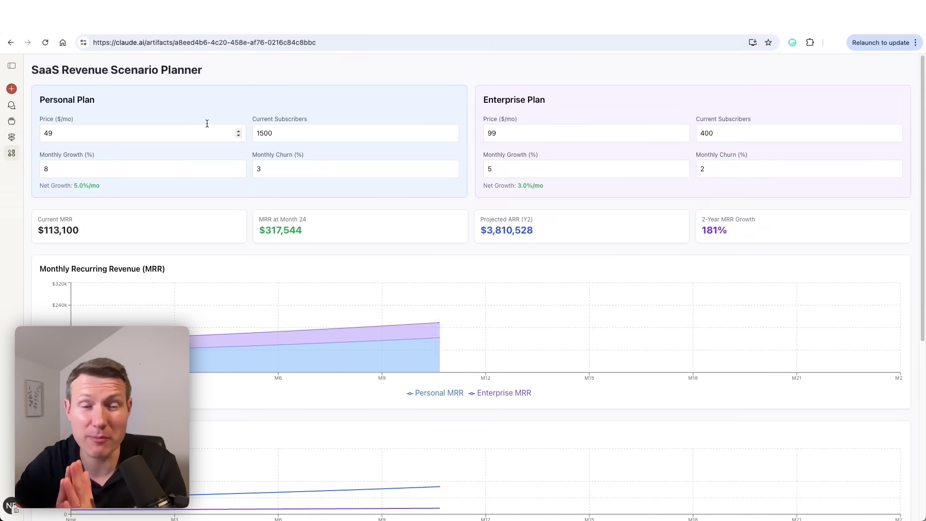
double_click(115, 131)
type("79")
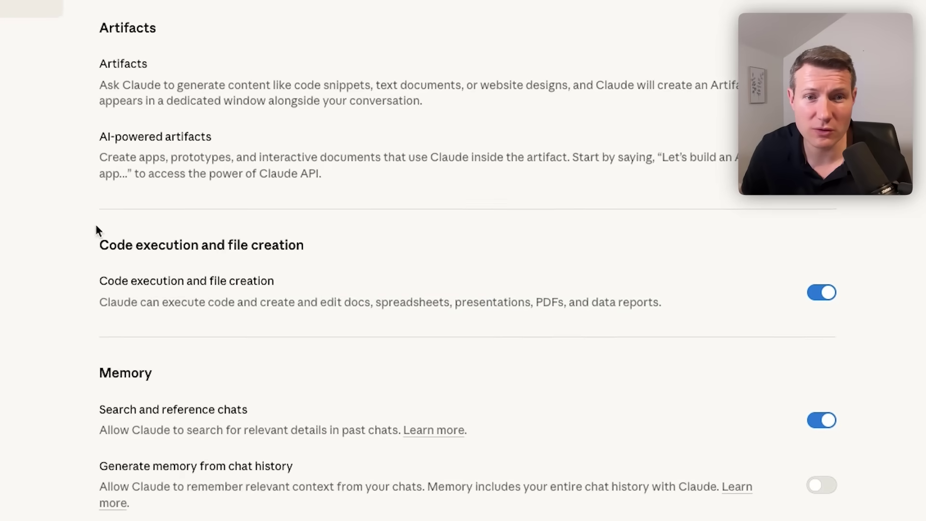
- Review the Code execution and file creation setting's description in Settings
left_click_drag(102, 241, 770, 319)
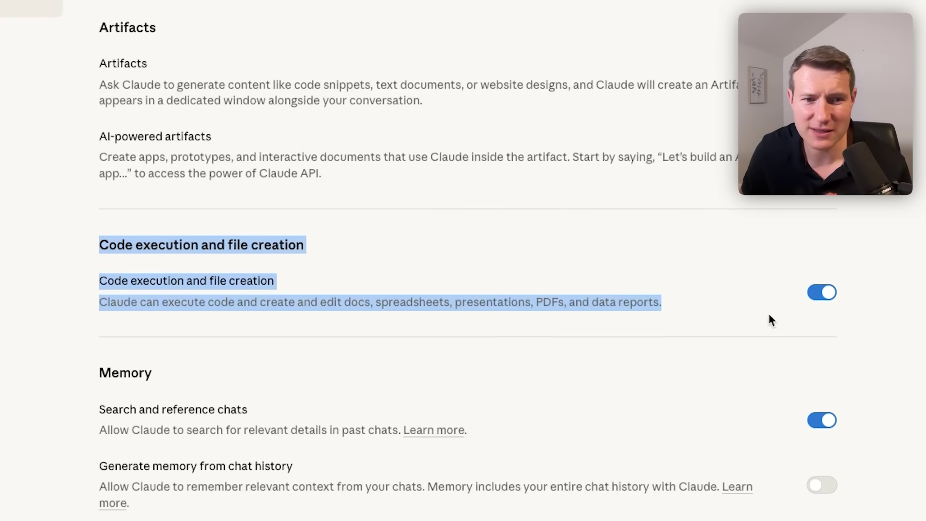
left_click(777, 315)
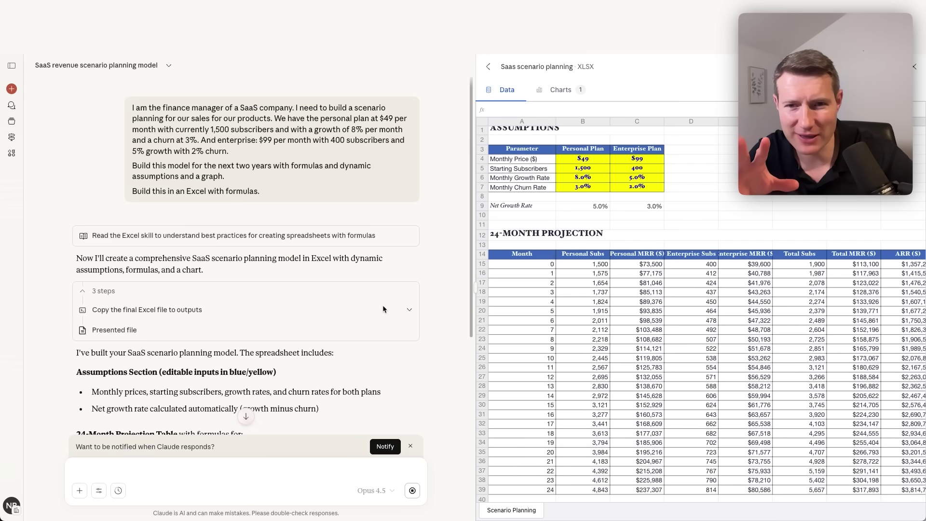
- Scroll through Claude's reply describing the SaaS scenario planning spreadsheet
scroll(537, 291, "up", 1)
scroll(332, 331, "down", 3)
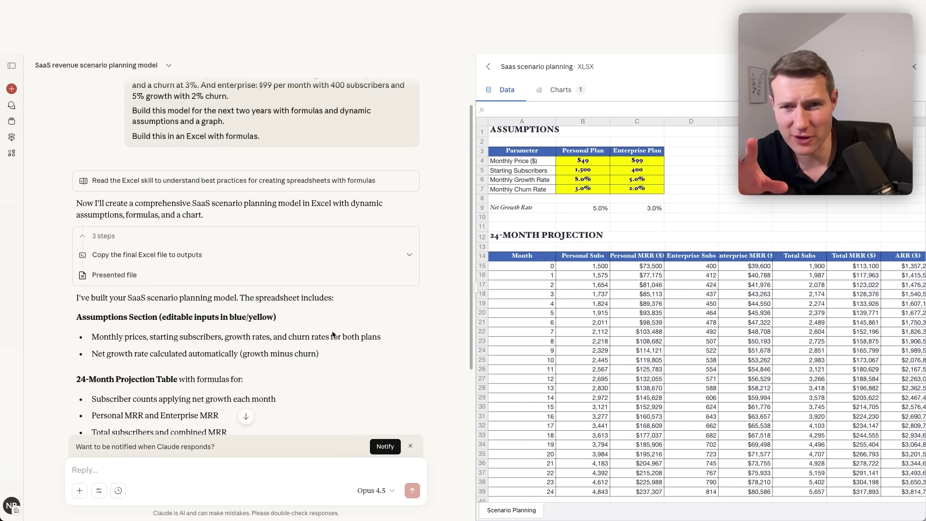
scroll(332, 329, "down", 6)
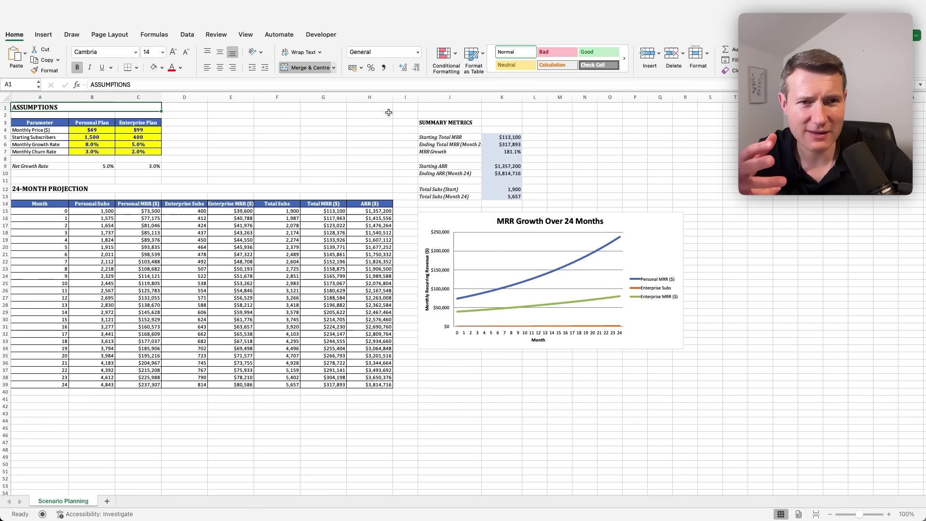
- Set the Personal price to $99, with 750 Personal and 600 Enterprise starting subscribers
left_click(97, 223)
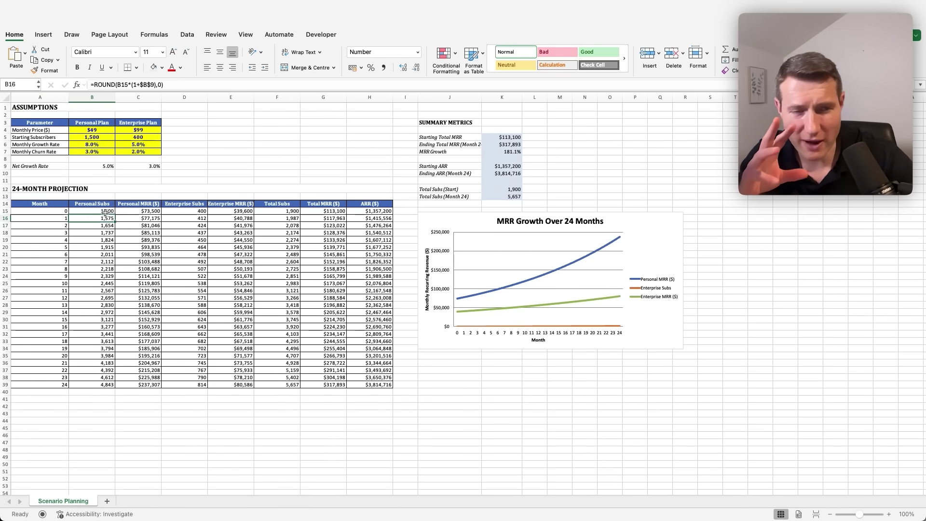
left_click(888, 514)
left_click(888, 514)
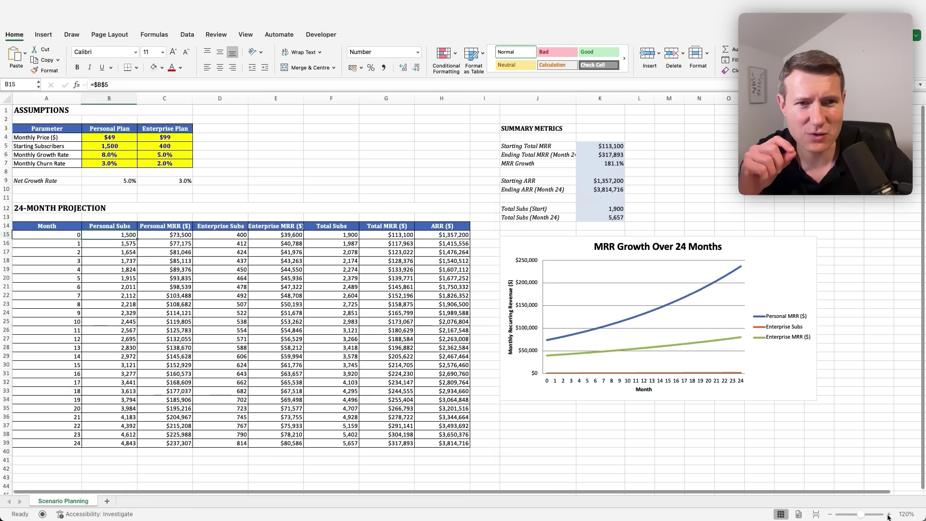
type("9")
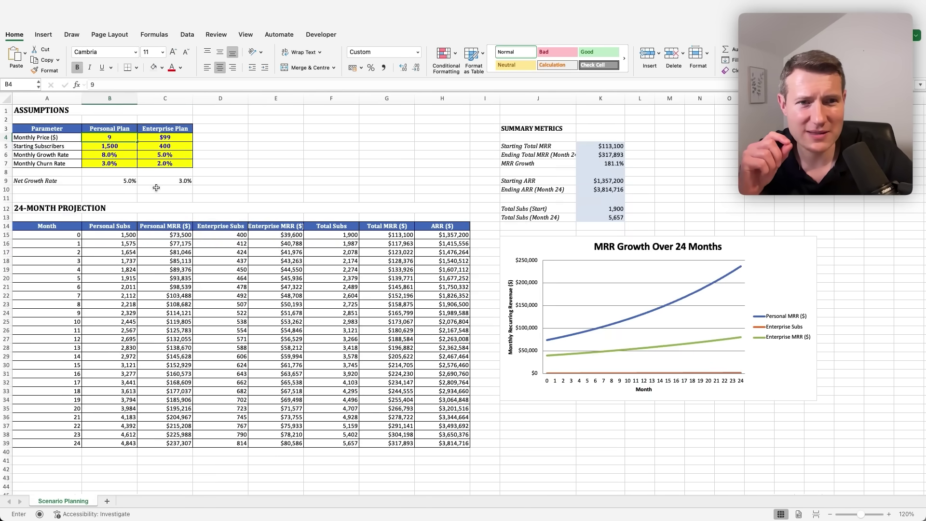
type("9")
key("Return")
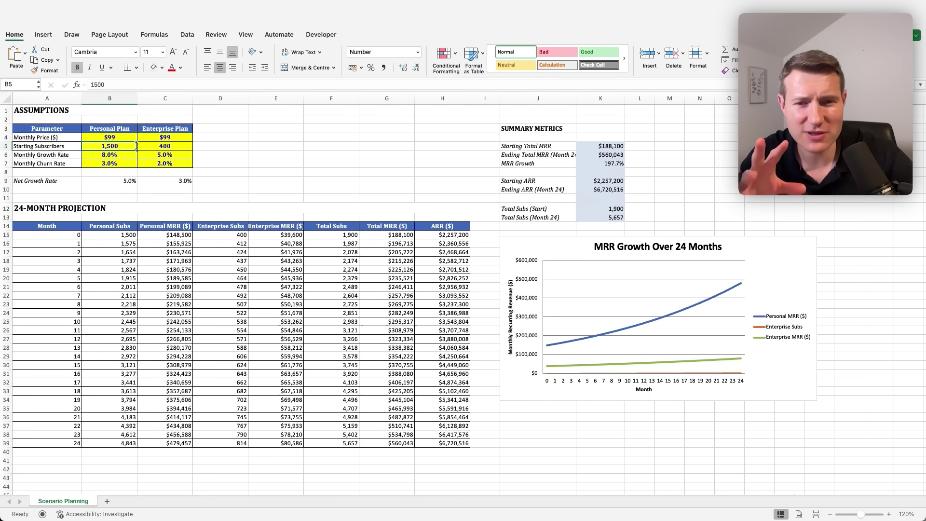
key("Return")
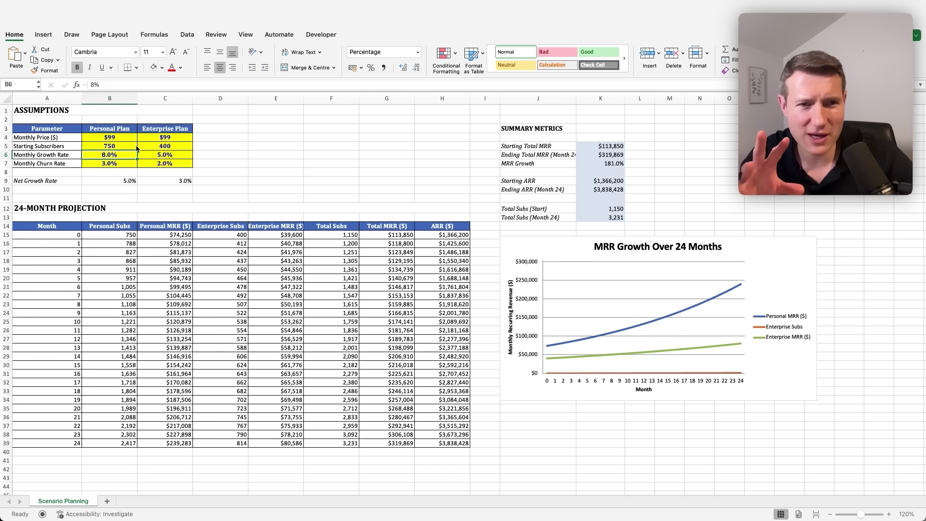
left_click(159, 146)
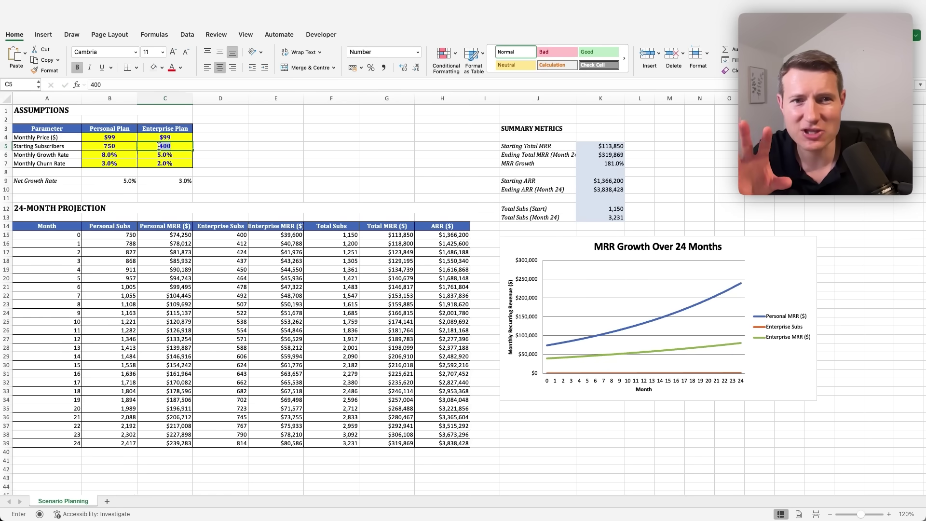
type("600")
key("Return")
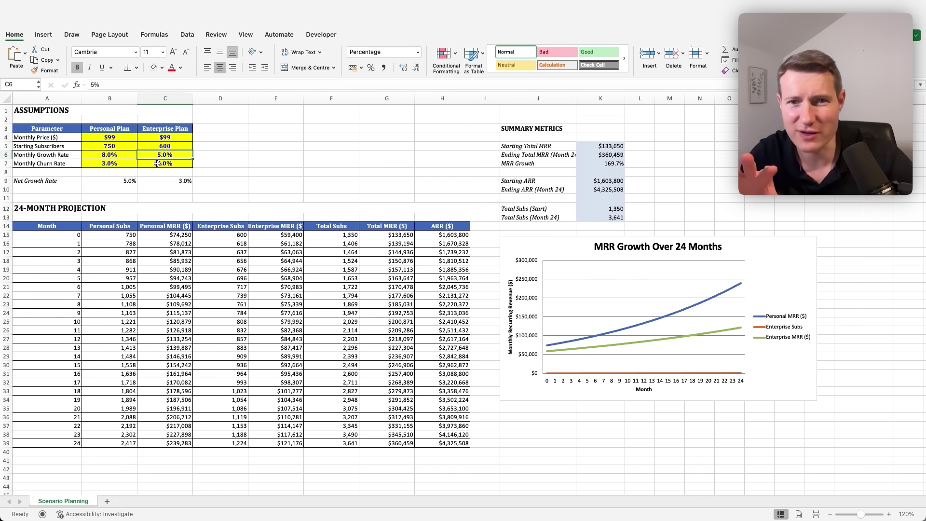
- Set the Personal Plan growth rate to 15% and enter a new Enterprise growth rate
left_click(121, 178)
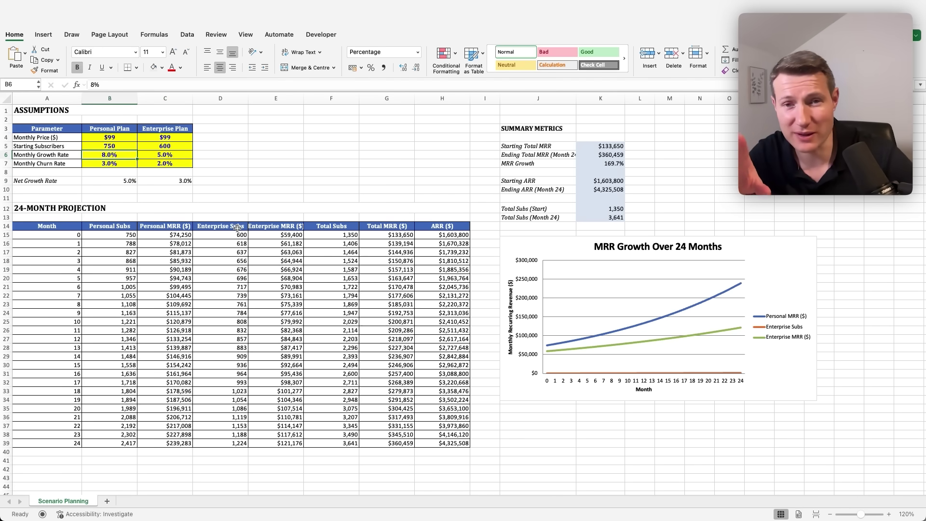
key("Return")
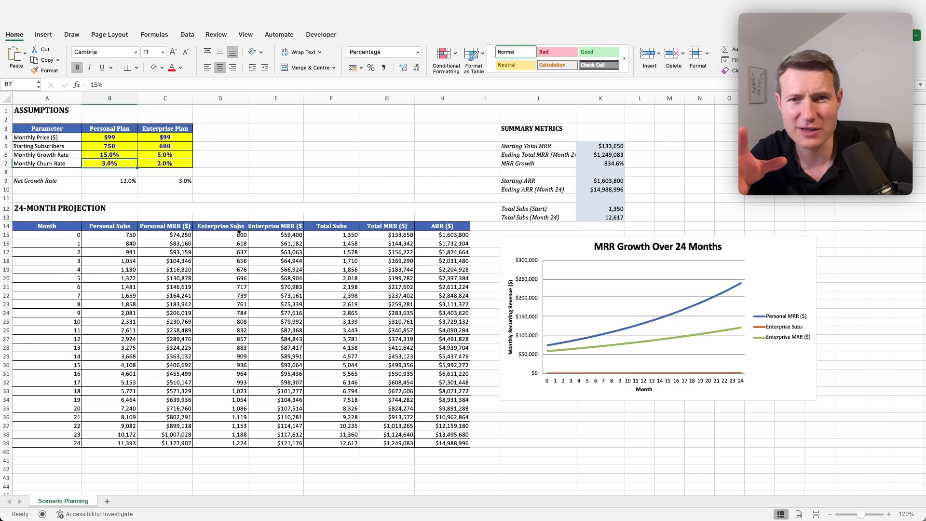
key("Right")
key("Up")
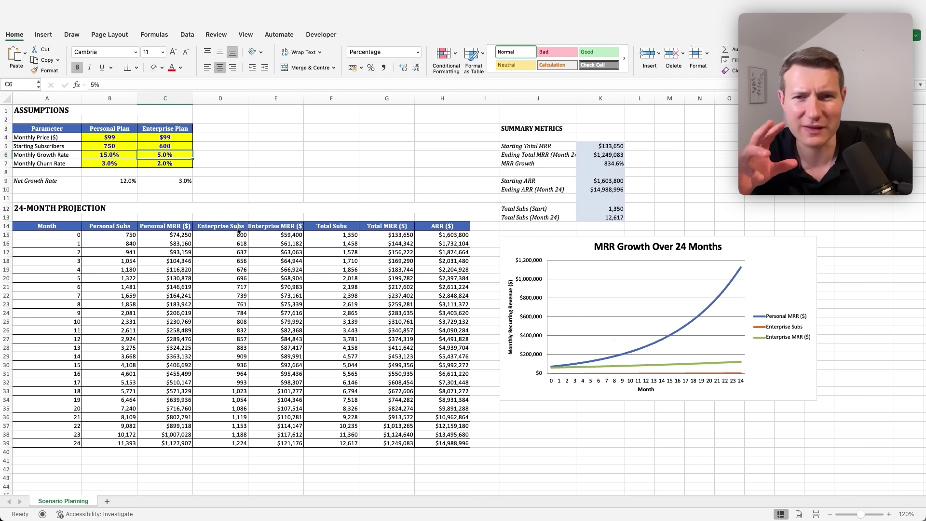
key("Return")
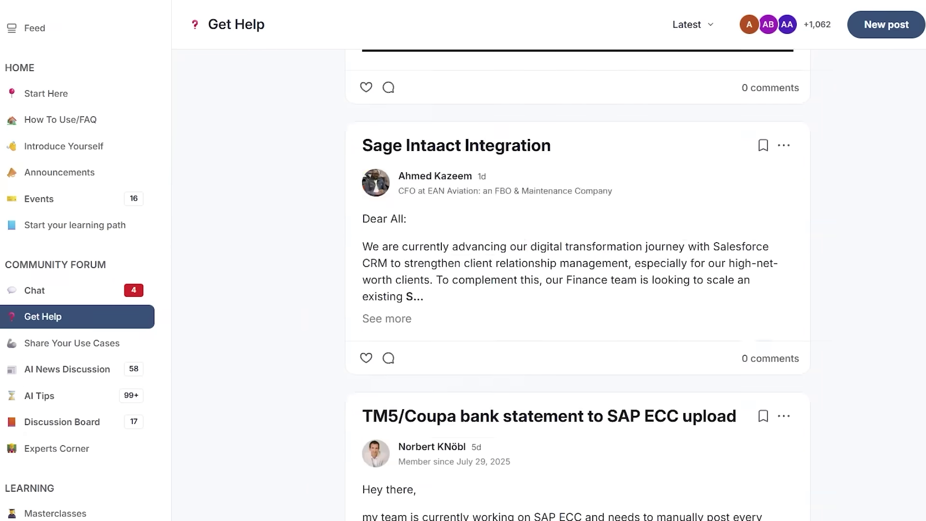
- Close the Claude for Excel panel and reopen it from the Home ribbon
scroll(586, 289, "down", 3)
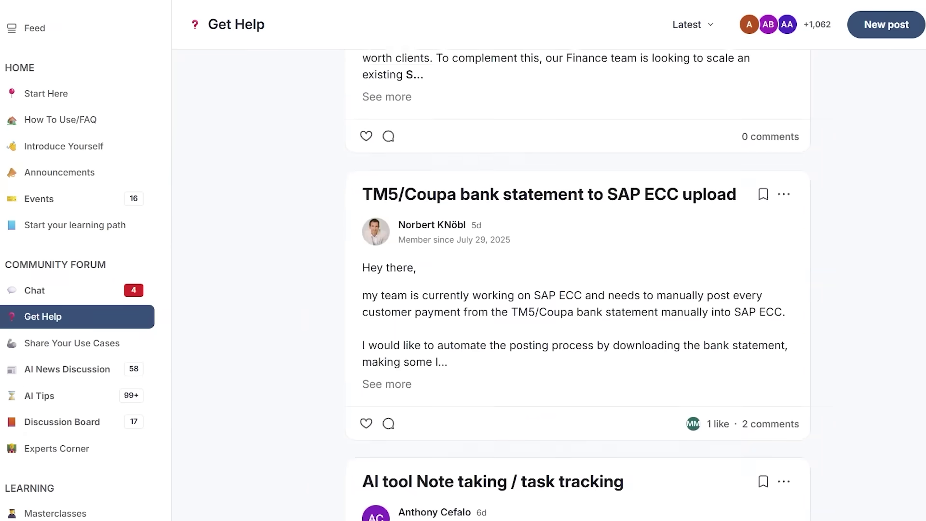
scroll(577, 284, "down", 20)
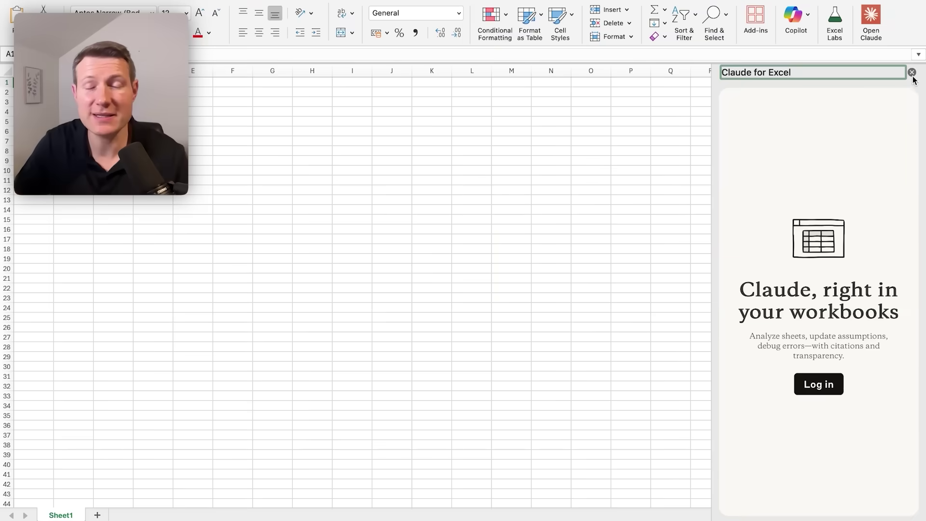
left_click(911, 73)
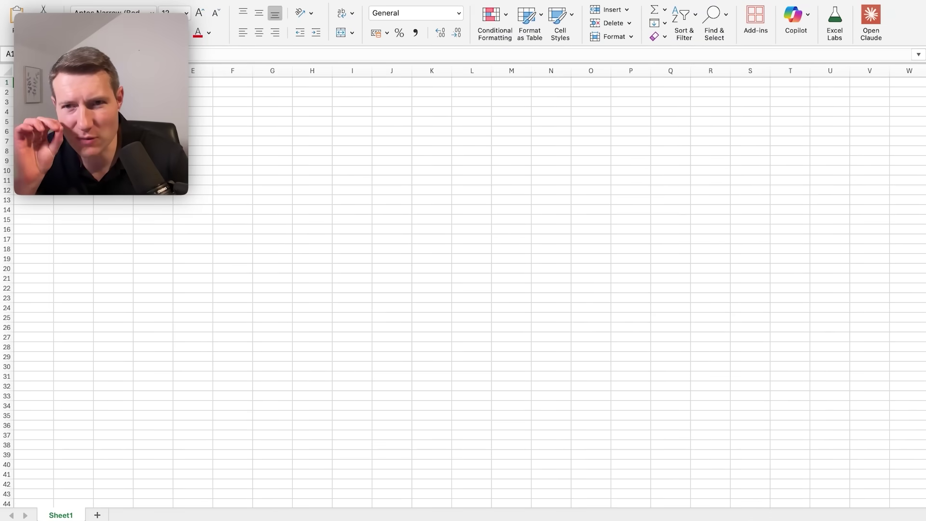
left_click(873, 18)
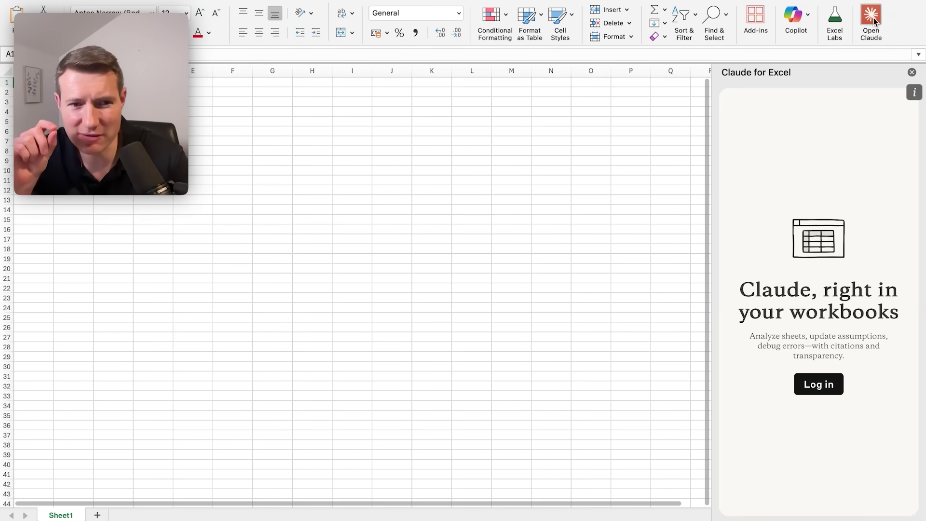
- Log in and authorize Claude for Excel, then check where Claude in Excel is available
left_click(828, 388)
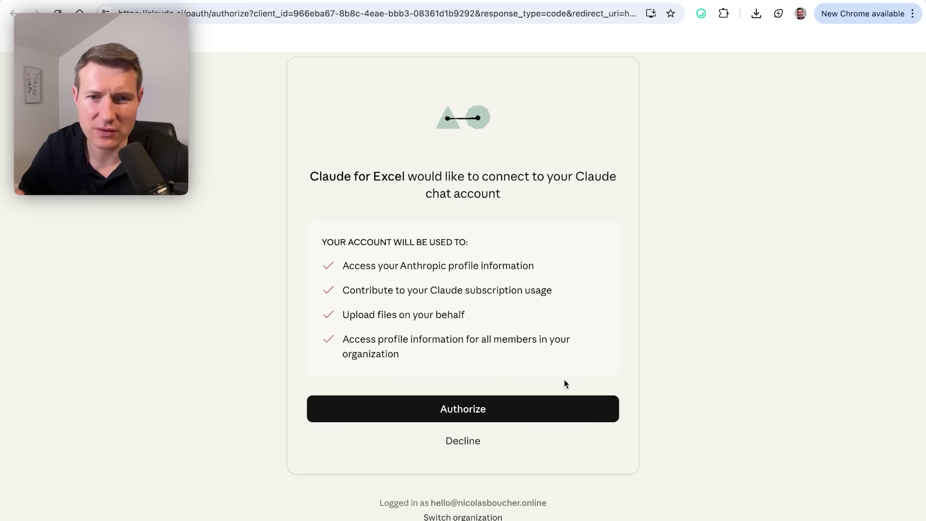
left_click(576, 410)
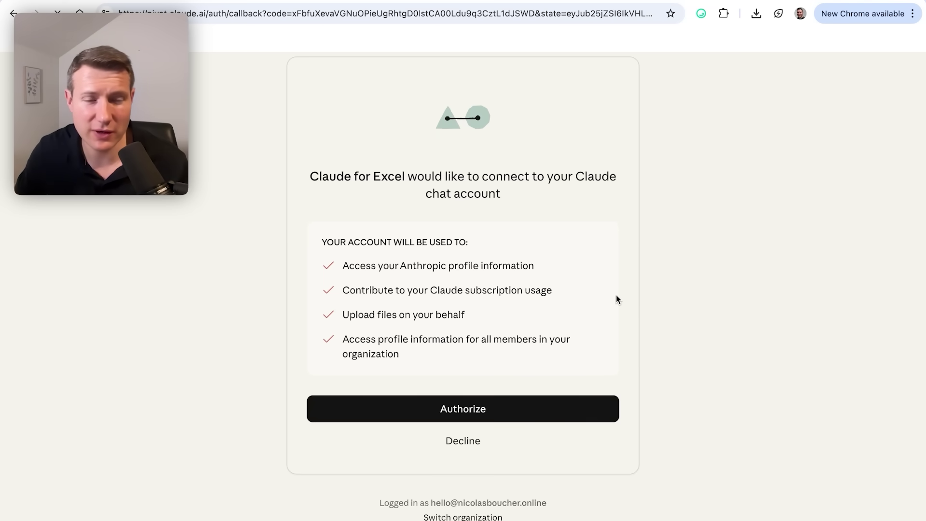
left_click_drag(38, 261, 300, 374)
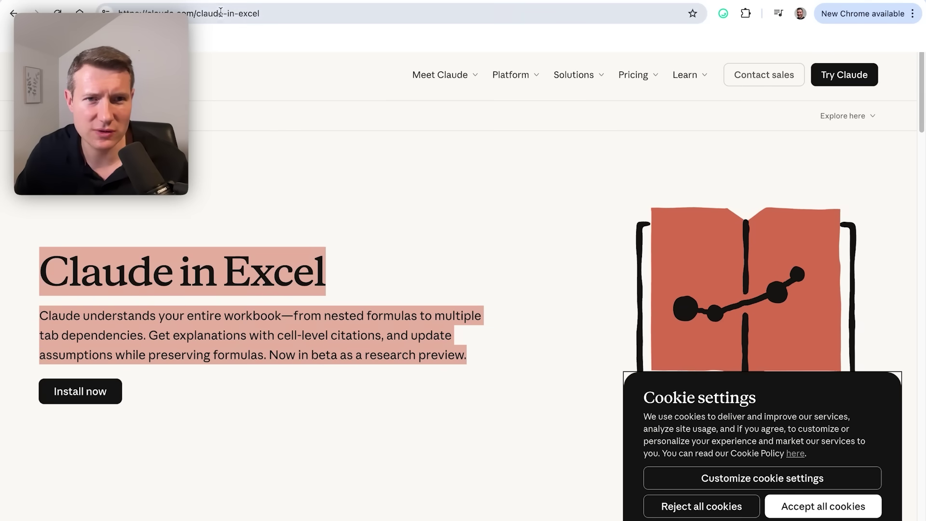
left_click(79, 389)
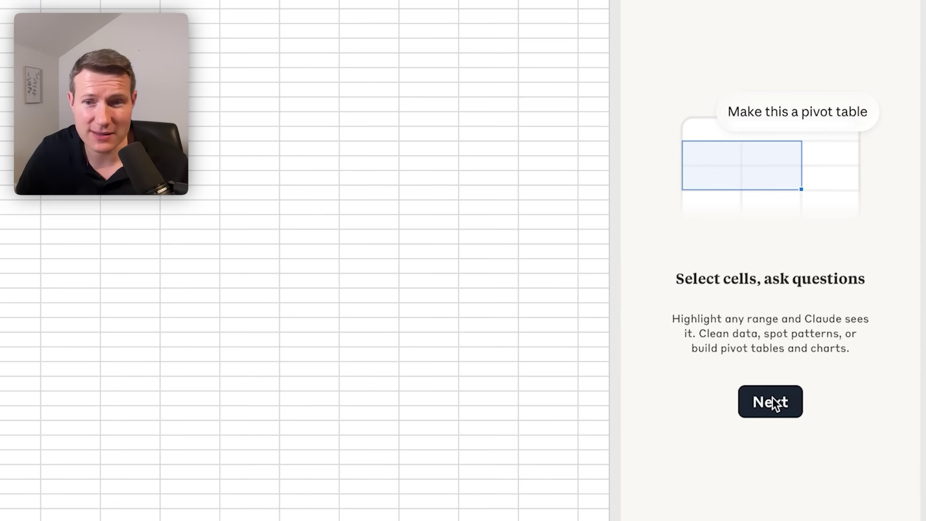
- Step through the three onboarding tips and confirm Opus 4.5 in the model list
left_click(771, 402)
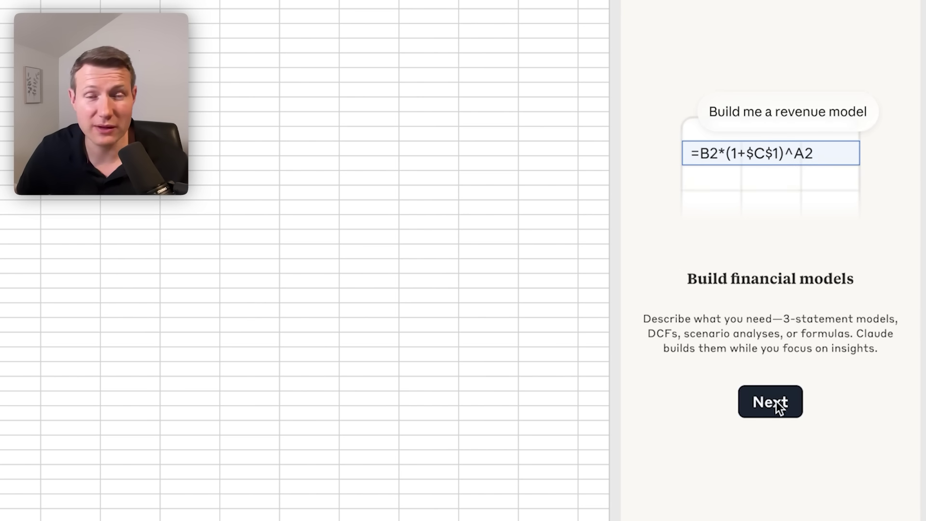
left_click(781, 406)
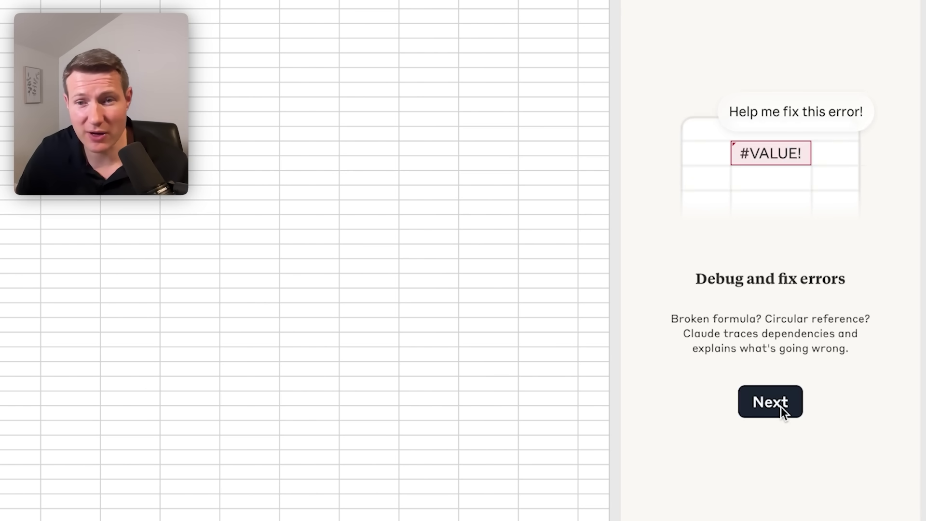
left_click(780, 406)
left_click(675, 78)
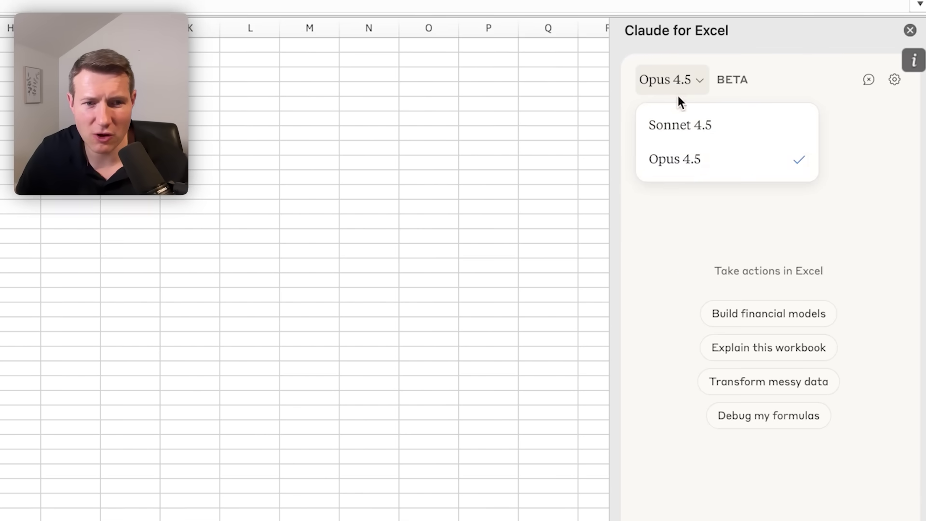
left_click(670, 304)
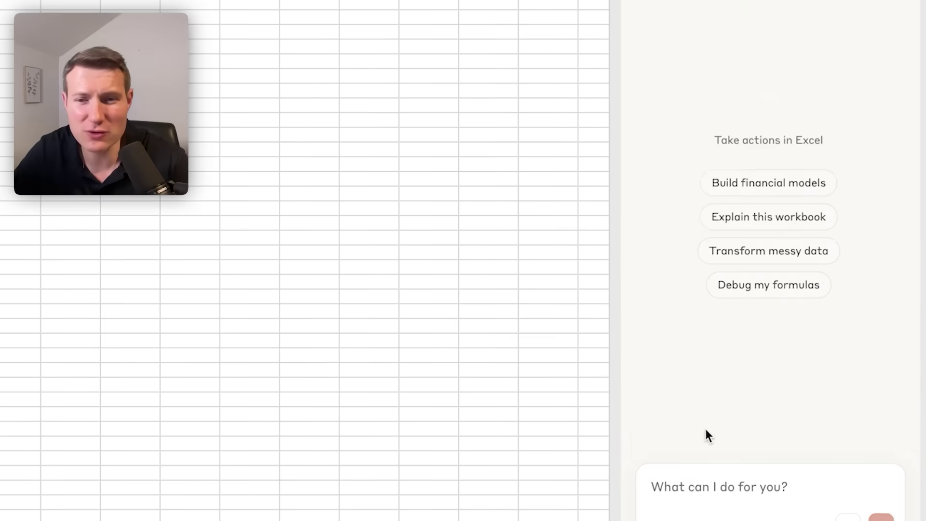
- Paste the SaaS scenario-planning prompt into Claude for Excel and send it
type("I am the finance manager of a SaaS company. I need to build a scenario planning for our sales for our products. We have the personal plan at $49 per month with currently 1,500 subscribers and with a growth of 8% per month and a churn at 3%. And enterprise: $99 per month with 400 subscribers and 5% growth with 2% churn. Build this model for the next two years with formulas and dynamic assumptions and a graph.")
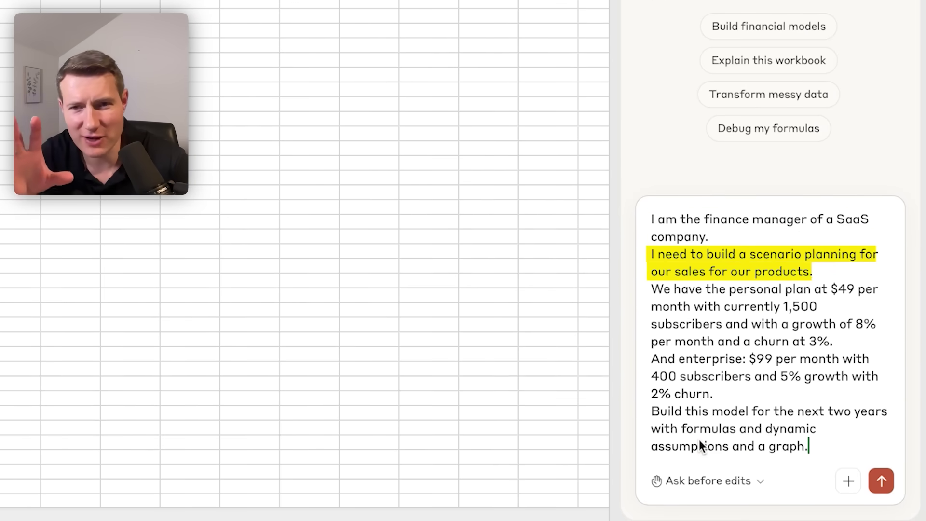
key("Return")
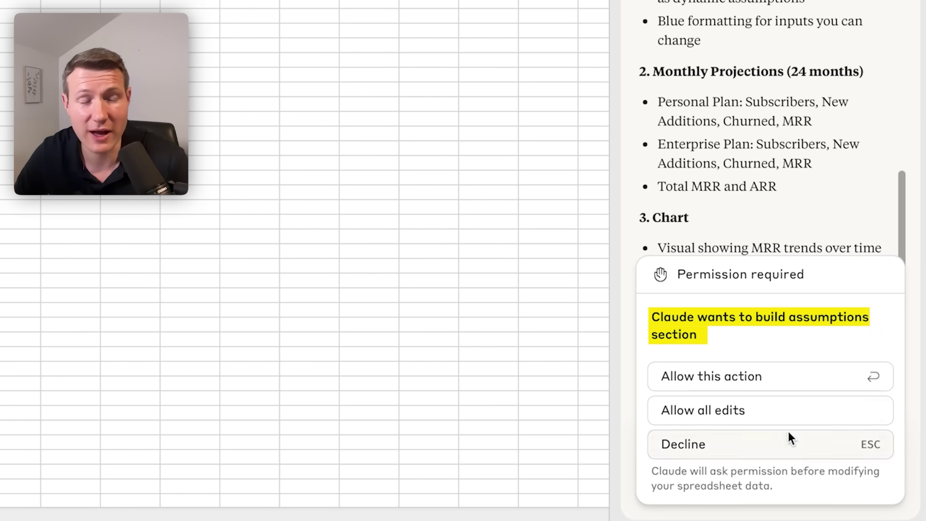
- Let Claude make all its edits to build the model, then unhide the chart data's Month column M
left_click(689, 410)
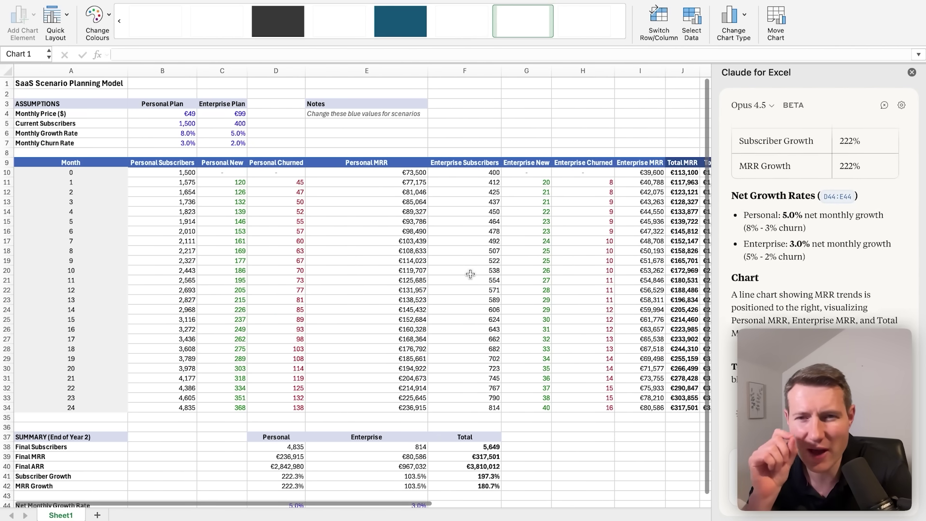
left_click_drag(420, 69, 385, 69)
double_click(386, 69)
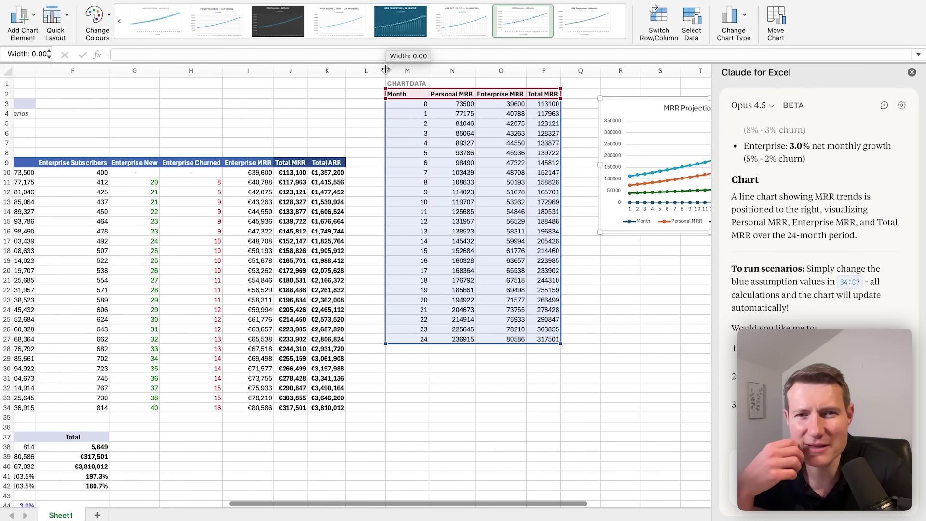
- Select cell B5, the Personal Plan current subscribers value
left_click(636, 272)
scroll(337, 241, "left", 5)
left_click(127, 123)
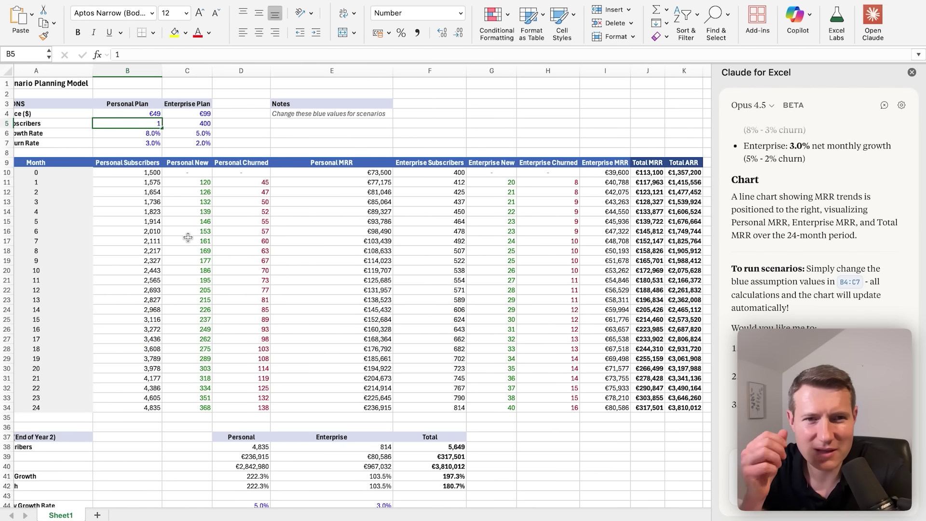
type("1,000")
key("Return")
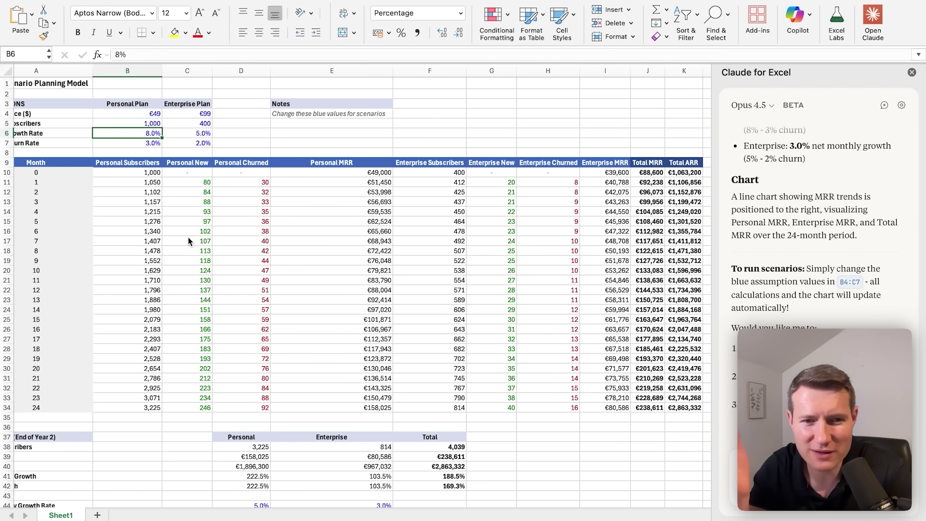
key("super+z")
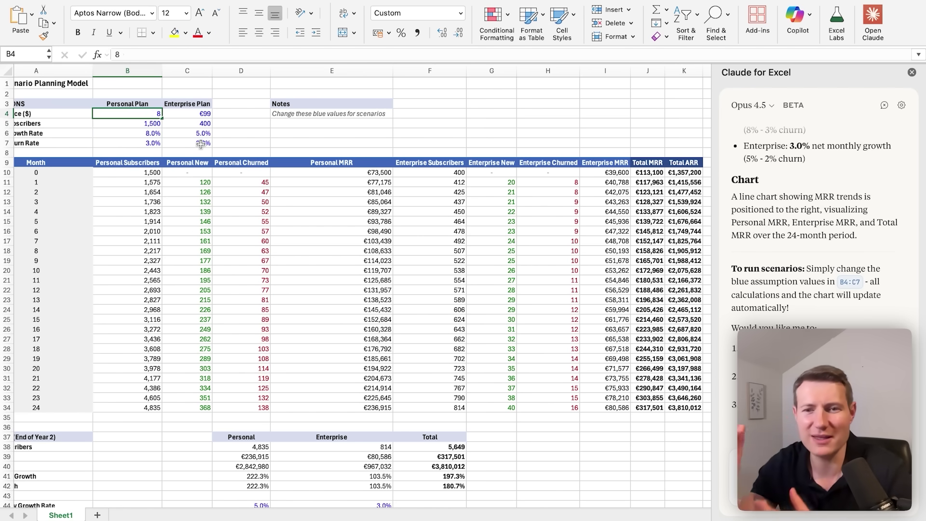
key("Return")
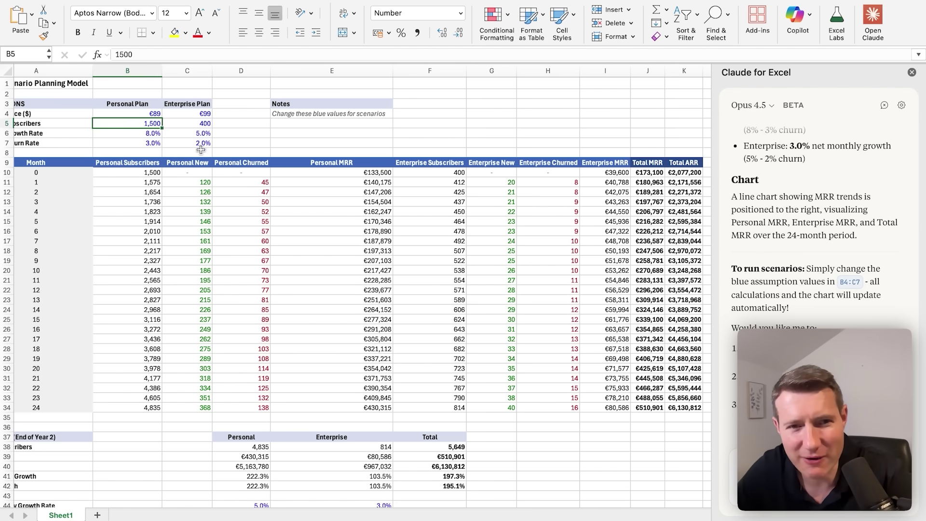
scroll(224, 277, "down", 1)
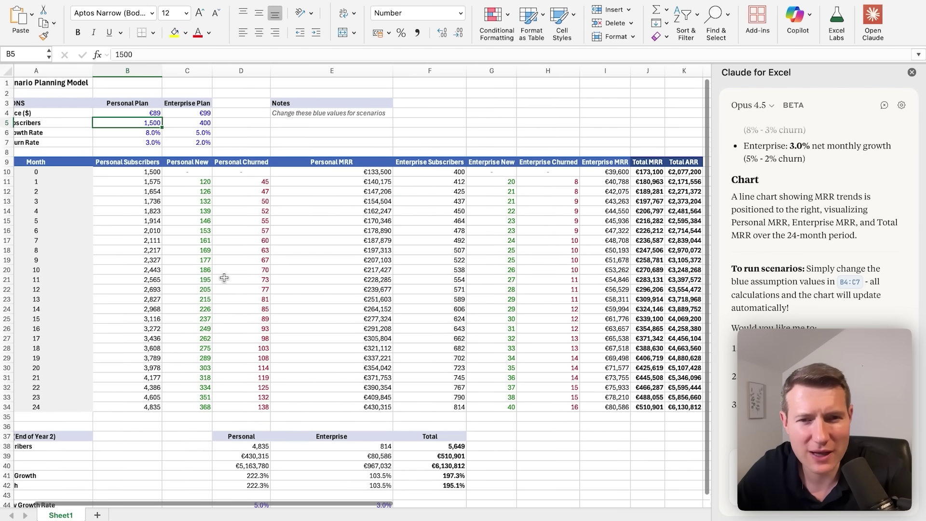
key("super+z")
left_click(197, 141)
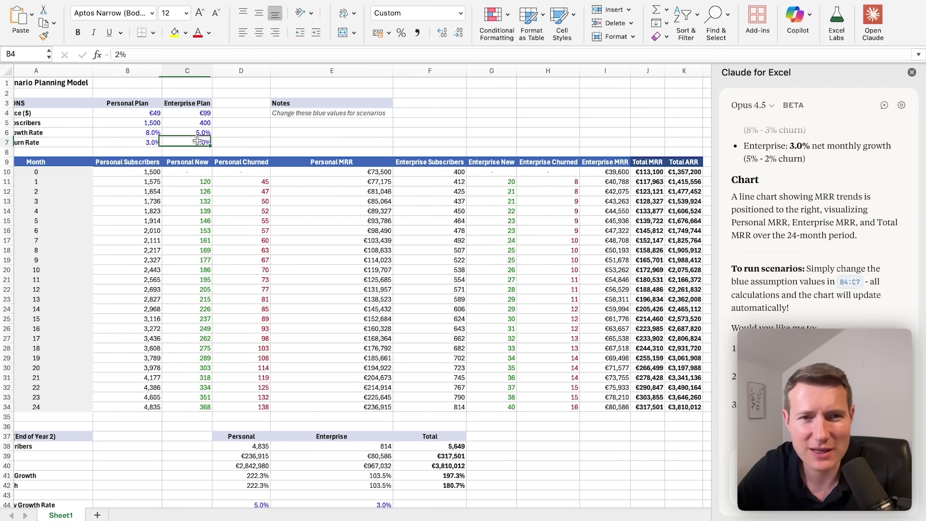